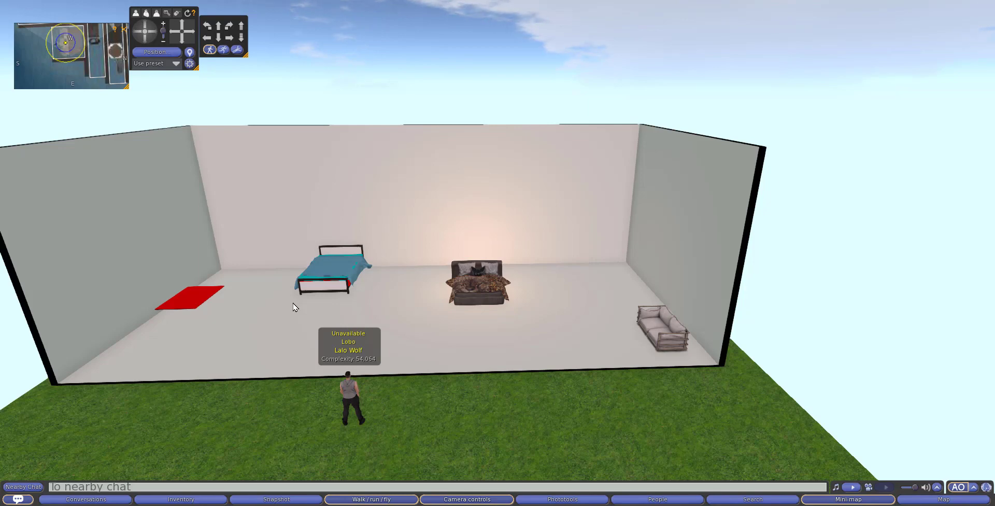
Zoom in and centre the camera on the leopard bed, orbiting around it
scroll(503, 312, "up", 7)
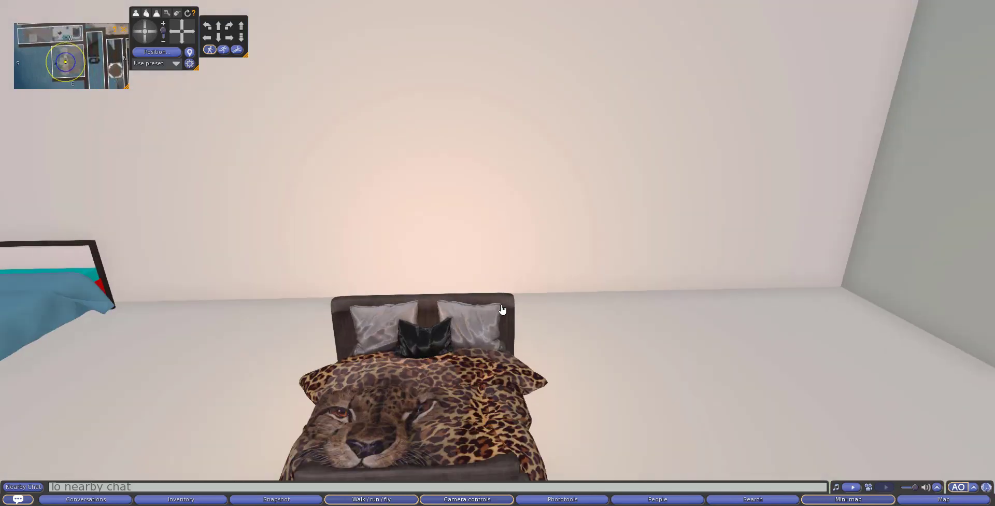
scroll(501, 310, "down", 2)
left_click(444, 346, "alt")
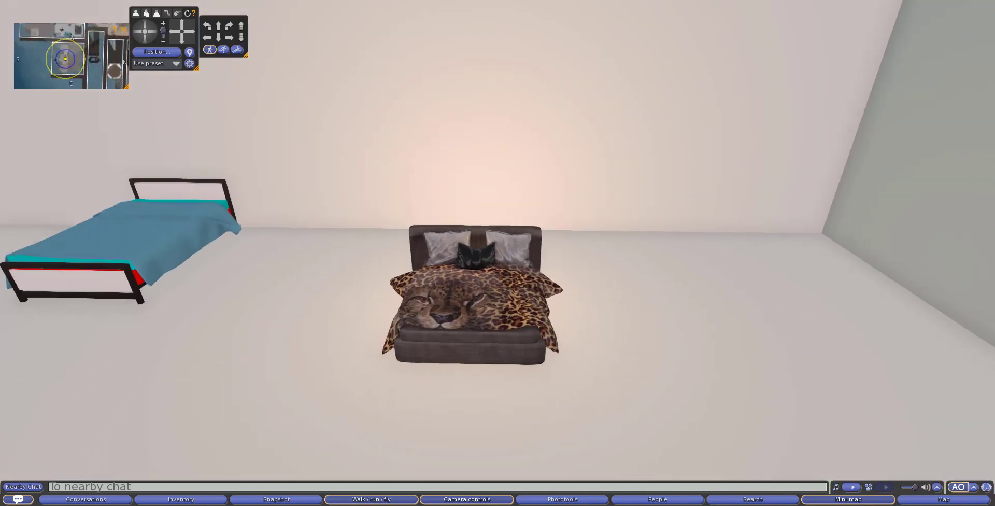
scroll(445, 349, "up", 2)
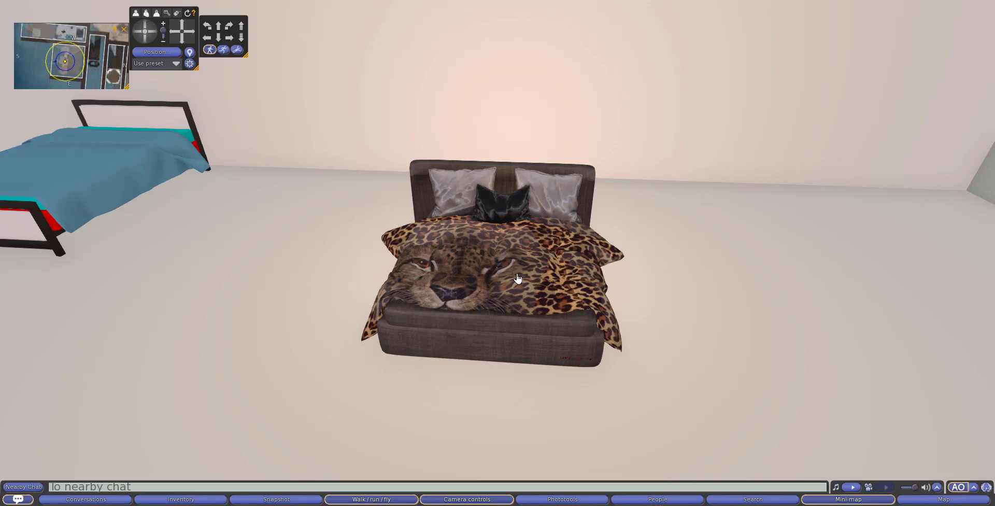
left_click(138, 37)
Open the leopard bed with Edit from its context menu and nudge it slightly upward
right_click(553, 271)
left_click(566, 282)
left_click_drag(517, 227, 518, 200)
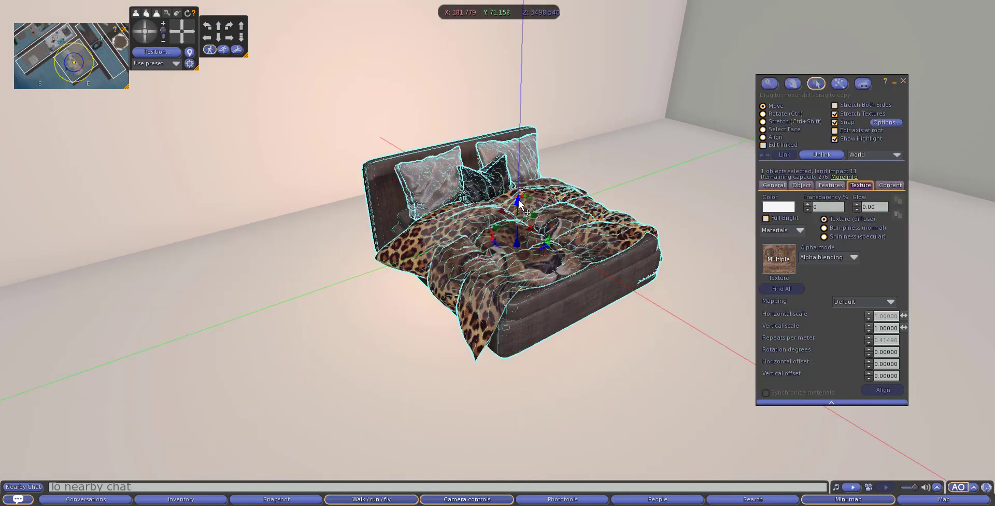
Orbit and pan the camera, briefly selecting the blue bed, until the leopard bed is centred
left_click(155, 32)
left_click(173, 31)
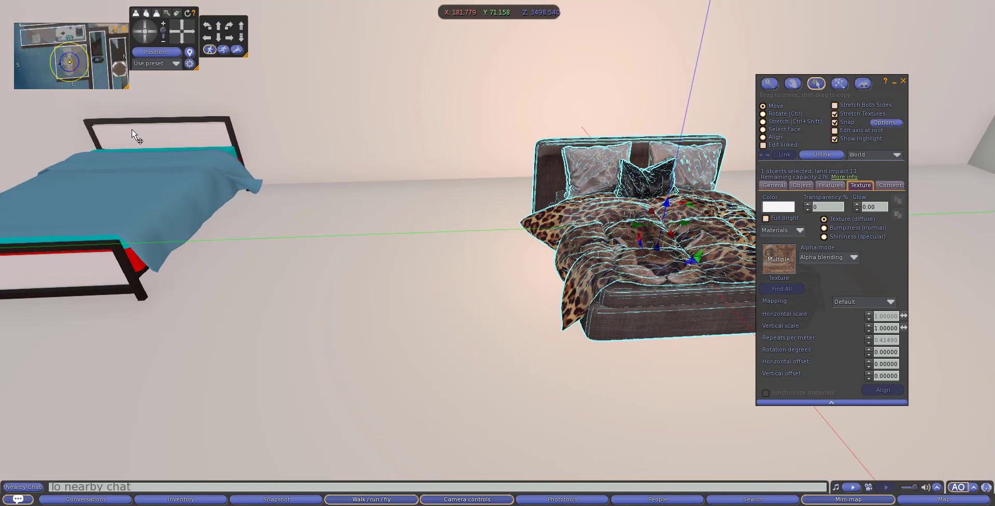
scroll(233, 234, "down", 2)
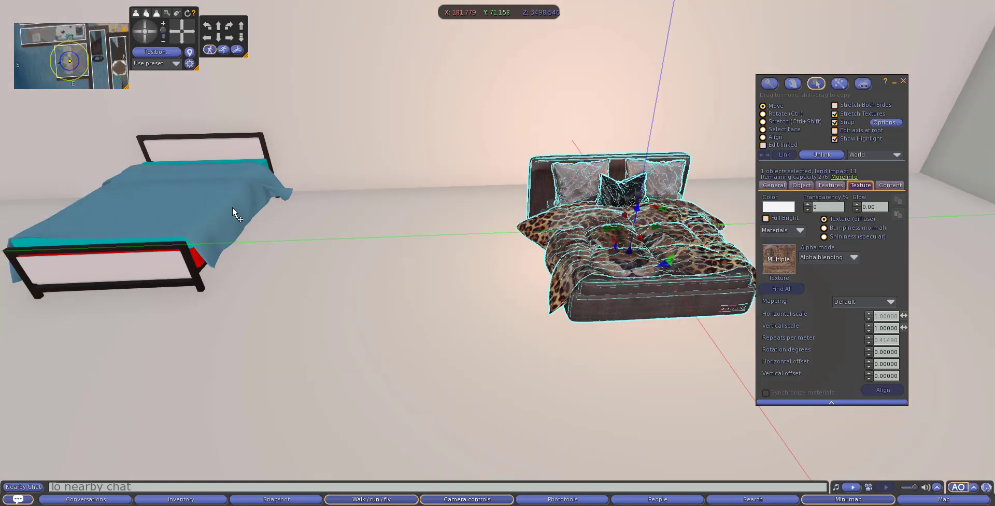
left_click(173, 194)
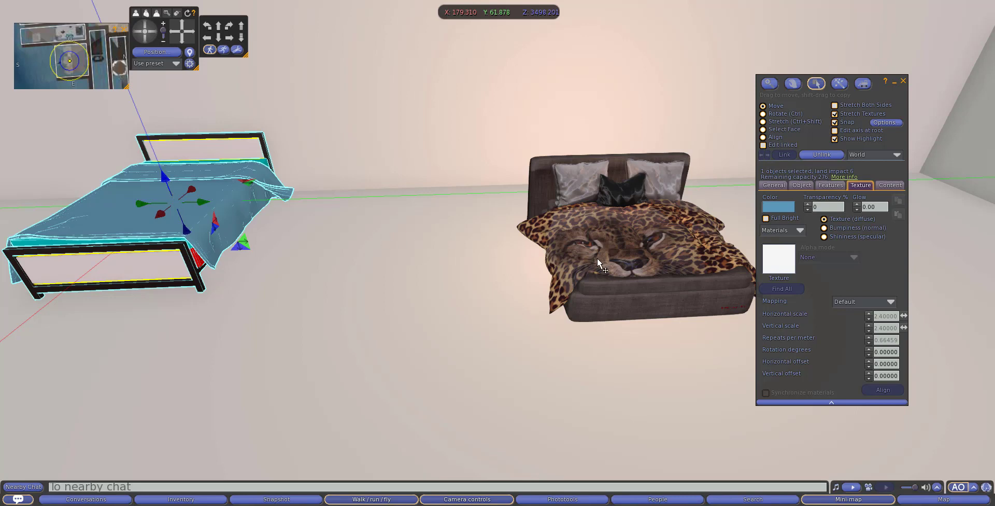
left_click(645, 248)
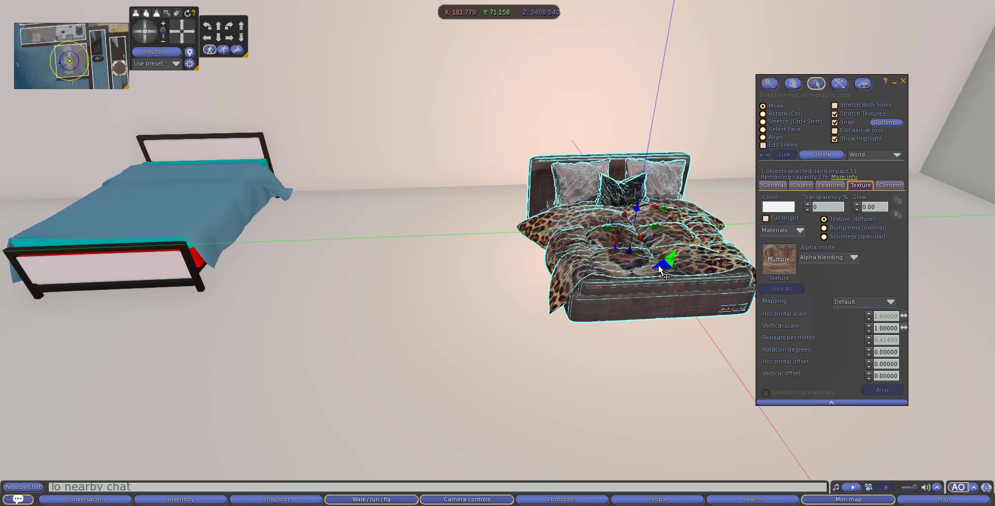
left_click(155, 31)
left_click_drag(195, 36, 189, 40)
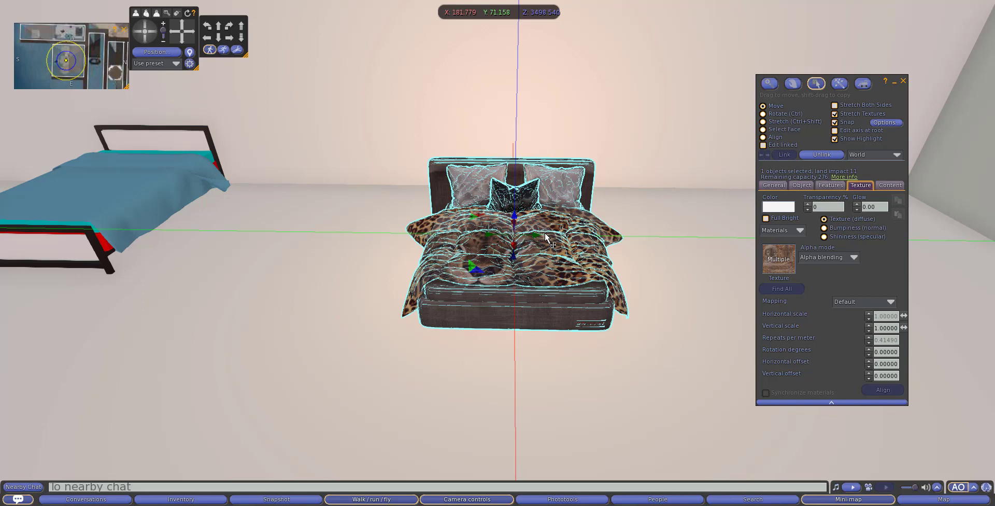
Switch to wireframe rendering with Ctrl+Shift+R and zoom in on the flat prim inside the bed
key("ctrl+shift")
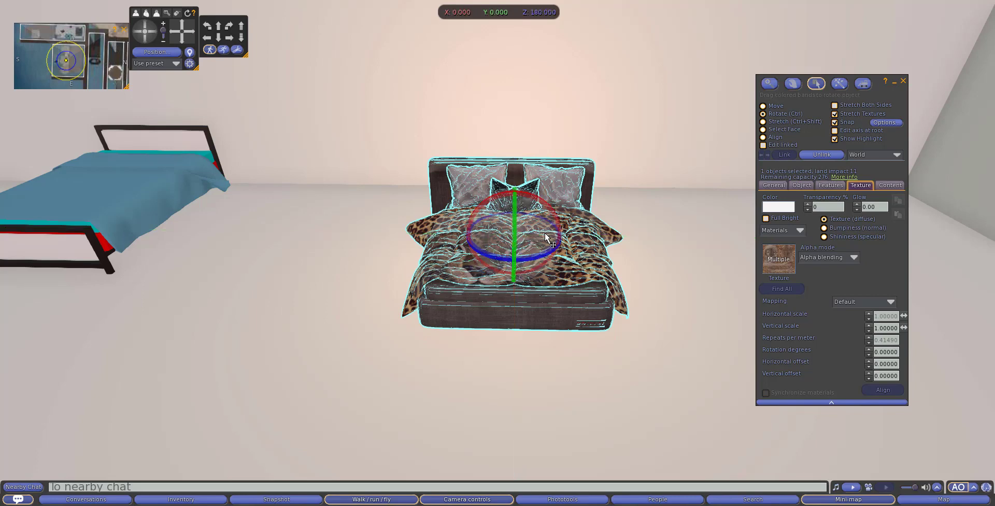
key("ctrl+shift+r")
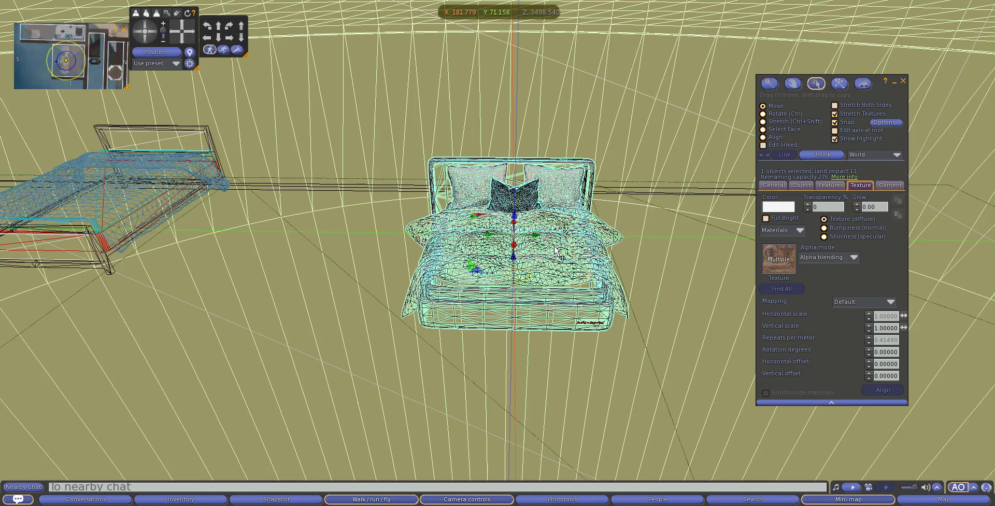
scroll(611, 320, "up", 5)
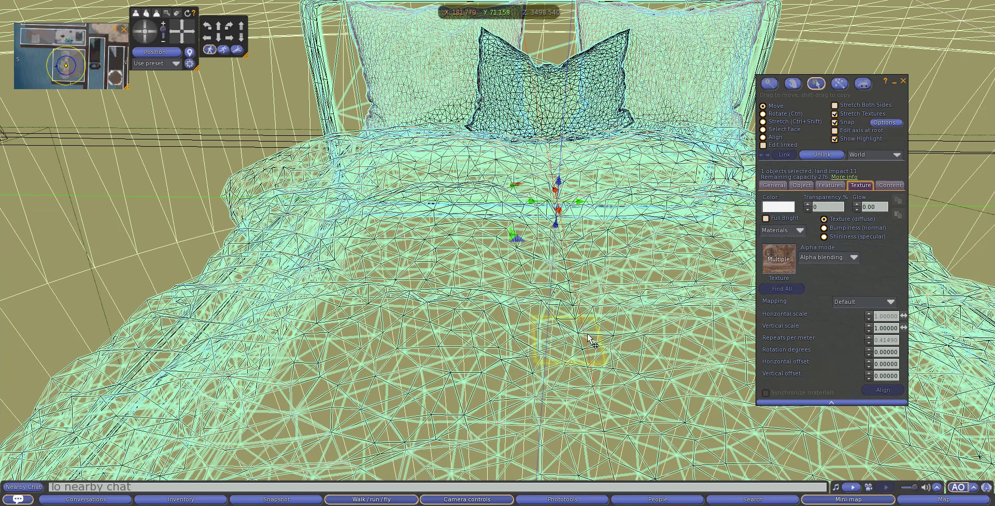
scroll(589, 340, "down", 5)
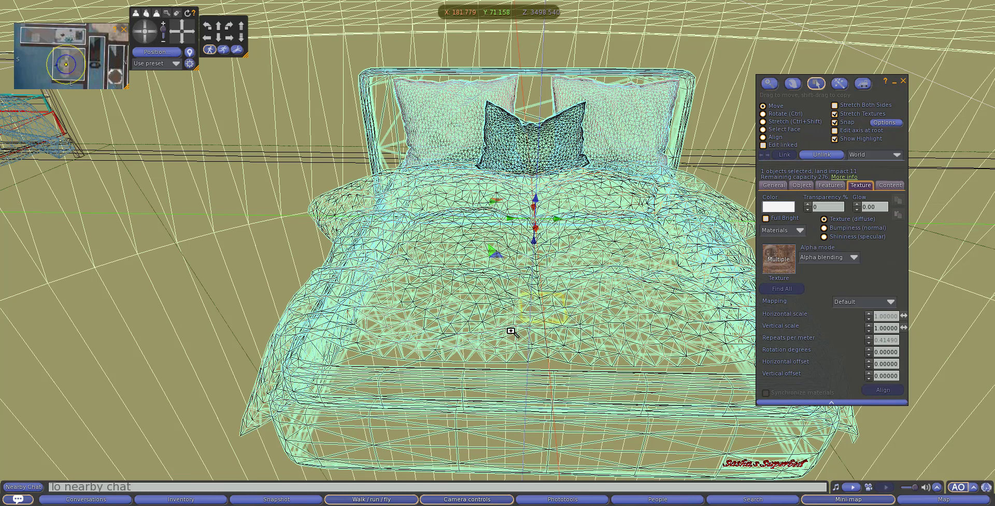
scroll(544, 329, "up", 5)
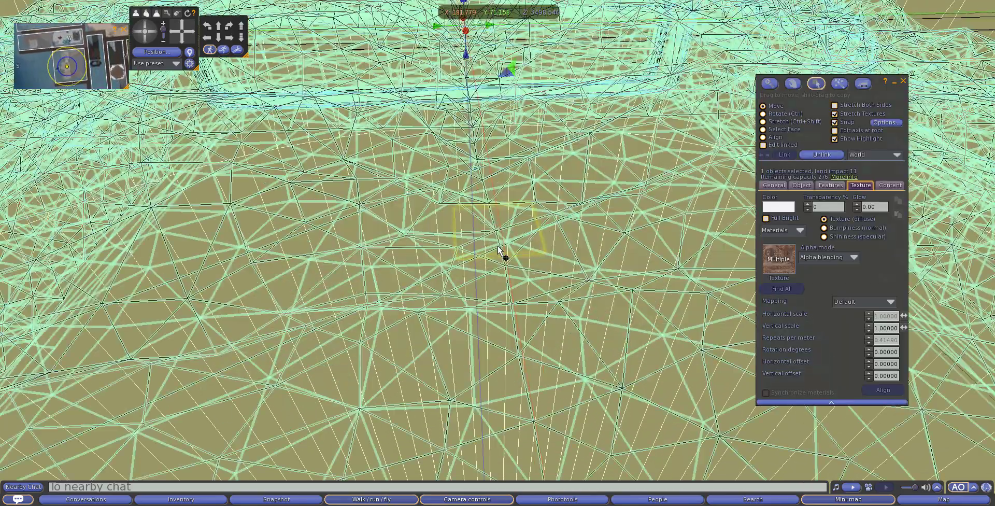
scroll(500, 252, "up", 3)
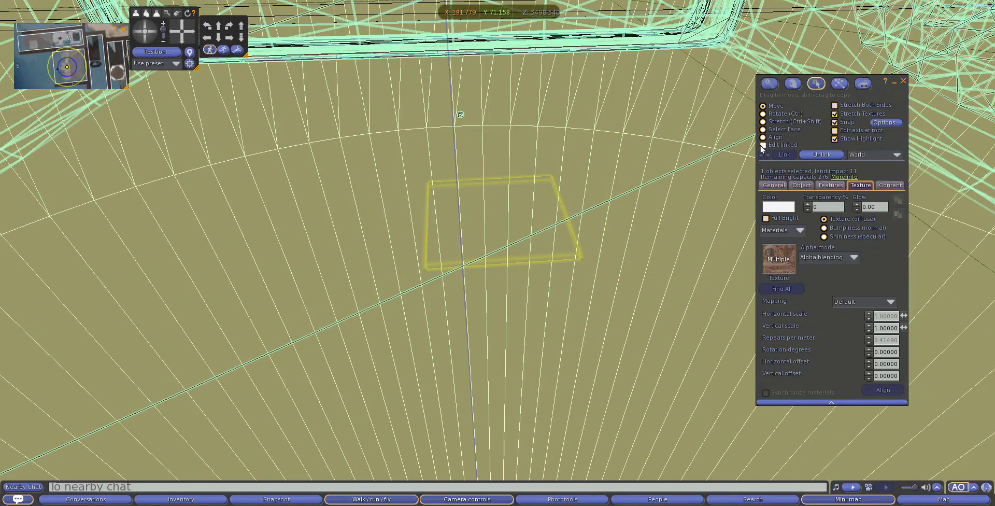
Toggle Edit linked on and off, trying to select a single part inside the bed
left_click(763, 145)
left_click(536, 263)
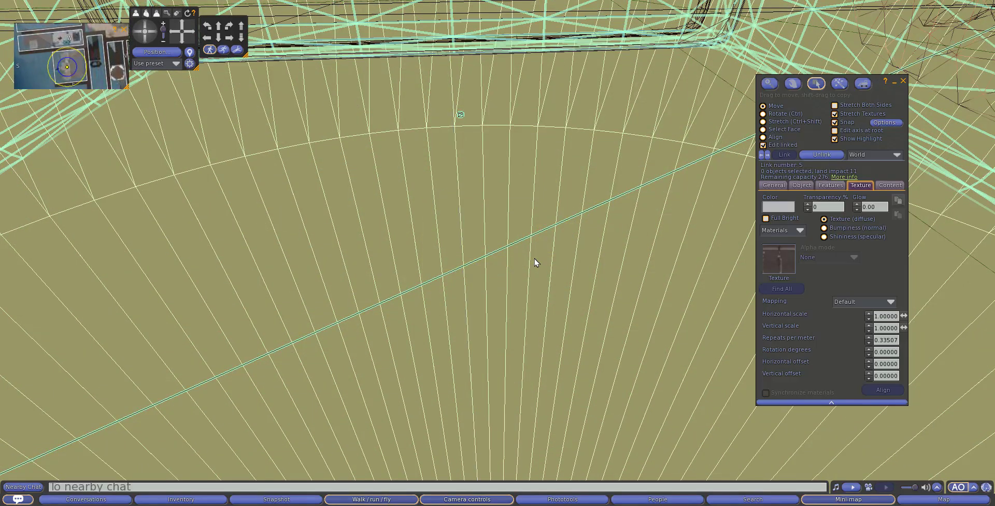
left_click(763, 146)
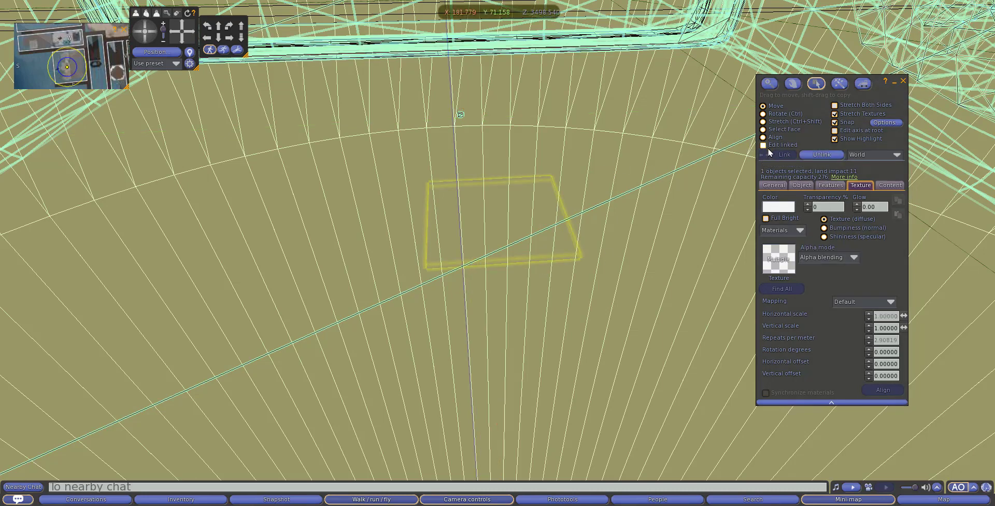
left_click(767, 146)
left_click(516, 262)
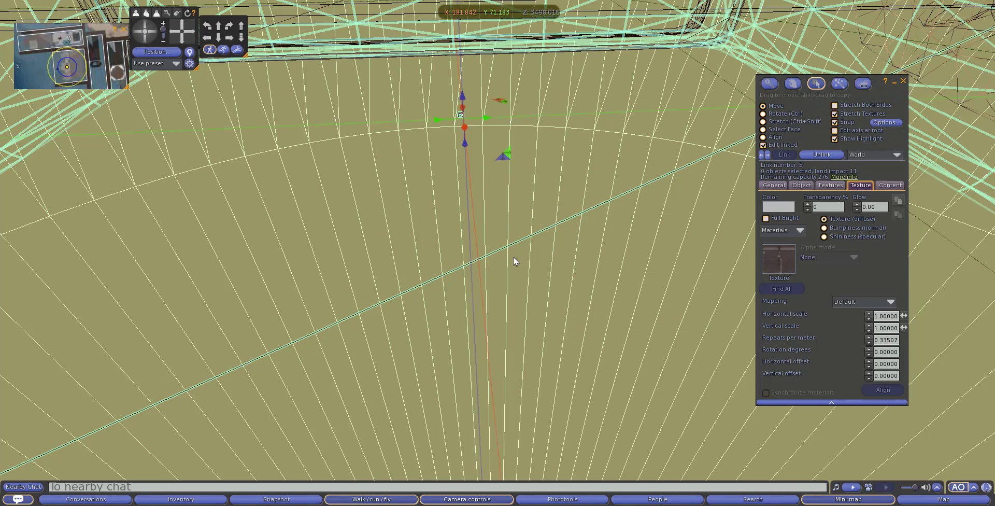
left_click(761, 146)
Highlight transparent surfaces in red with Ctrl+Alt+T
left_click(558, 194)
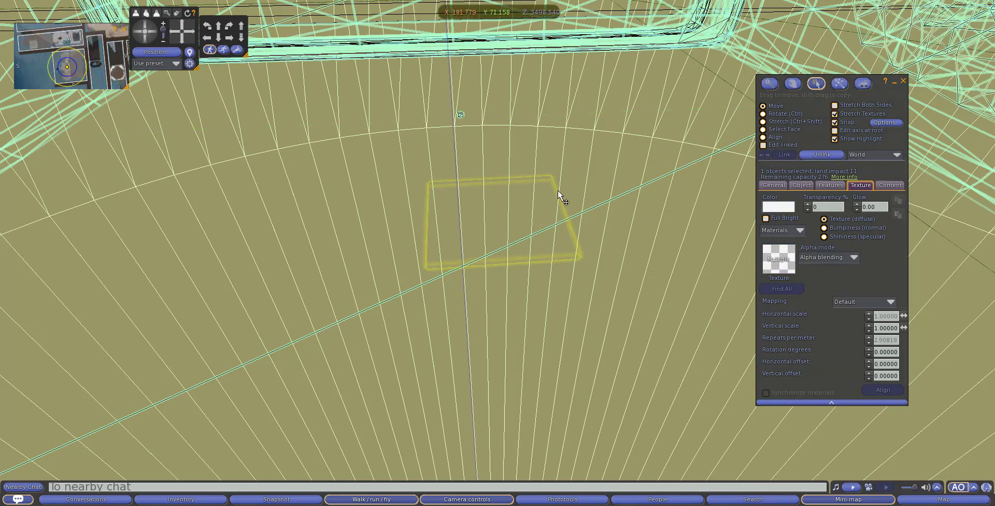
key("ctrl+alt")
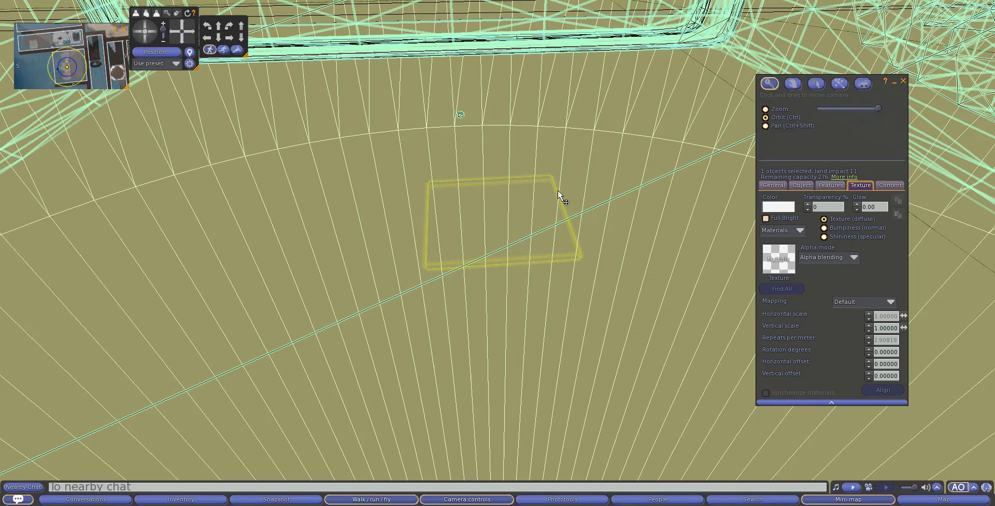
key("ctrl+alt+t")
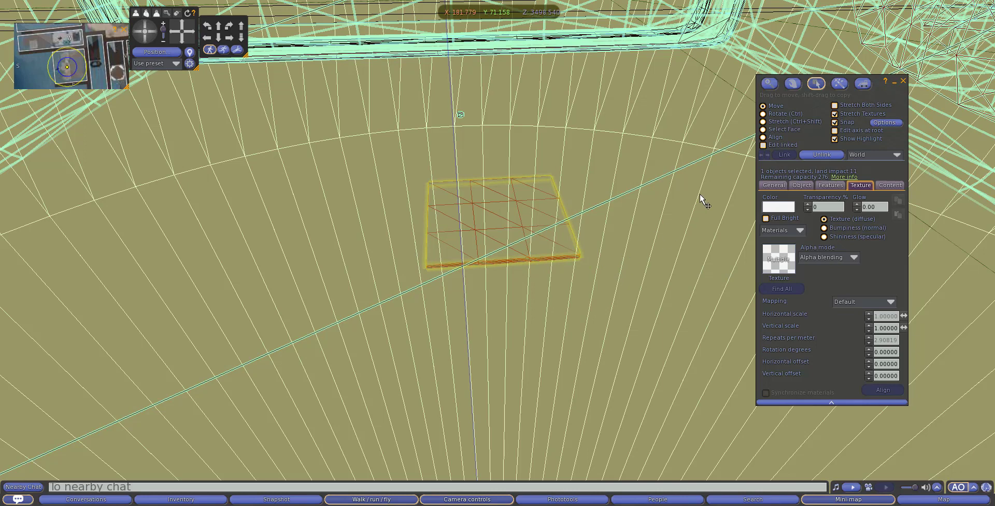
With Edit linked on, select the hidden flat prim alone and raise it slightly
left_click(763, 146)
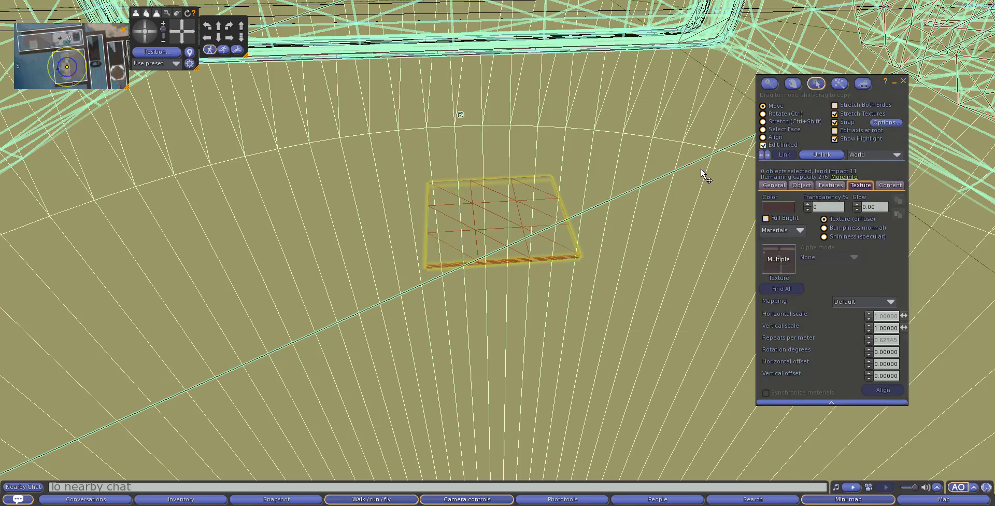
left_click(515, 259)
left_click_drag(463, 98, 456, 0)
left_click(514, 256)
left_click_drag(497, 200, 508, 169)
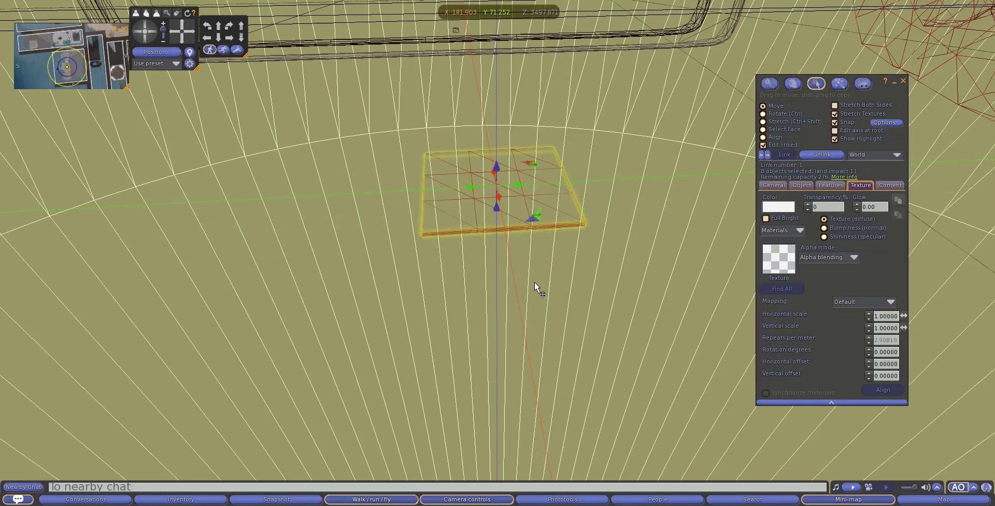
Replace the prim's texture with Blank
left_click(779, 258)
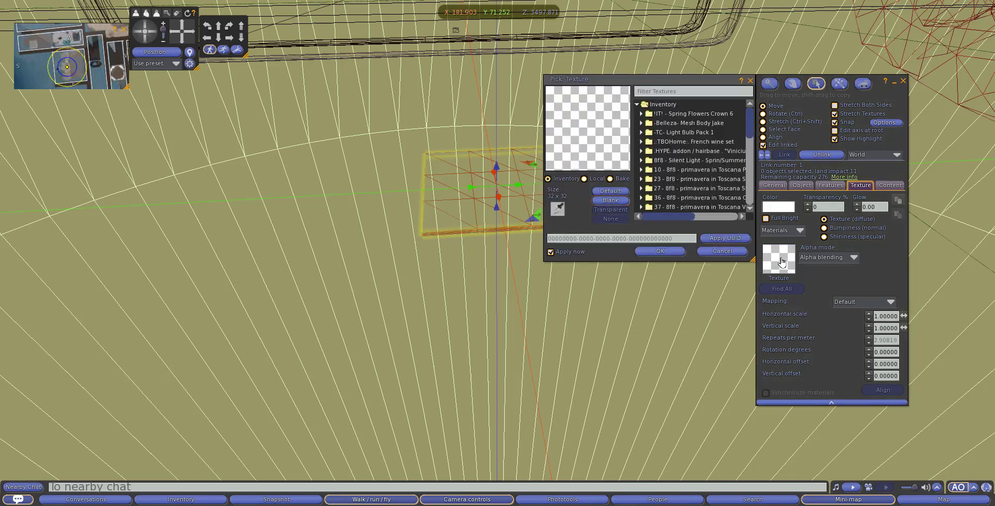
left_click(610, 200)
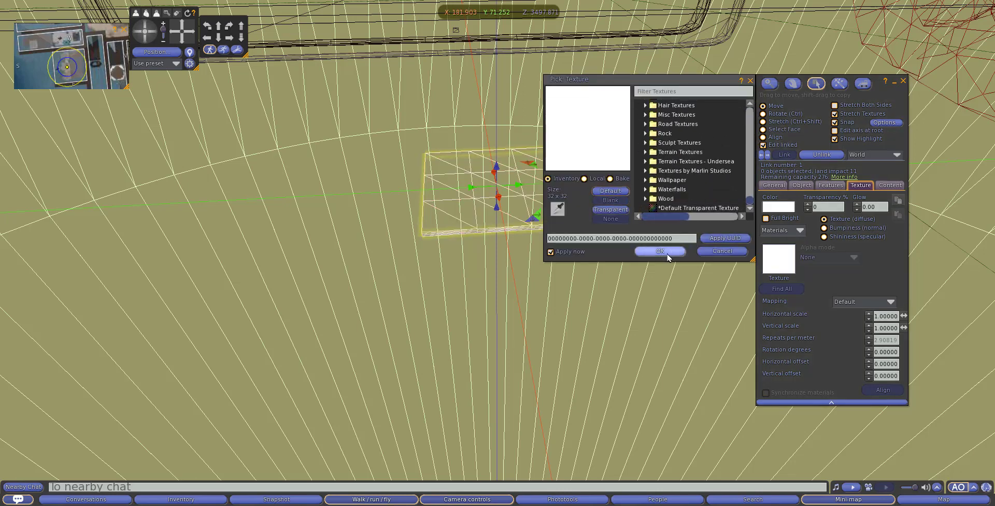
left_click(673, 251)
Set the prim's colour to pure red
left_click(777, 207)
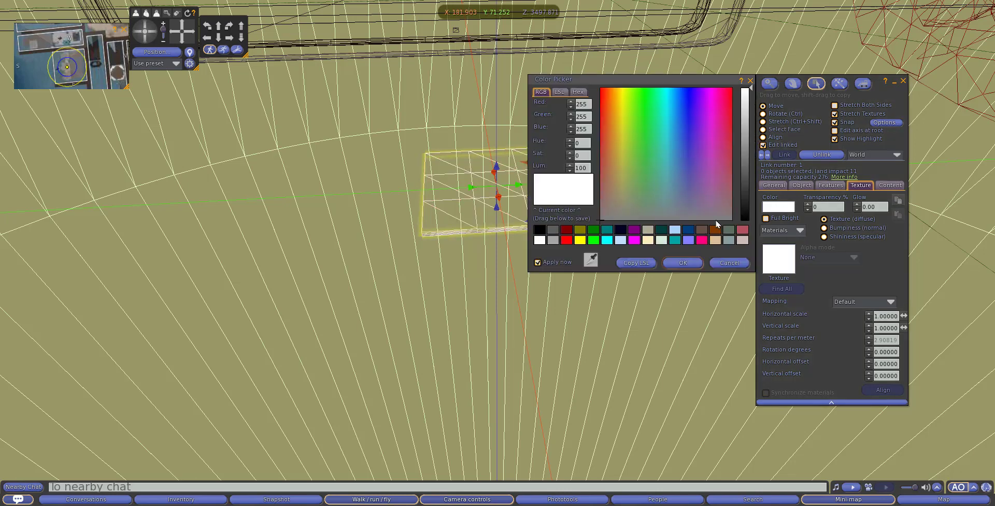
left_click(569, 241)
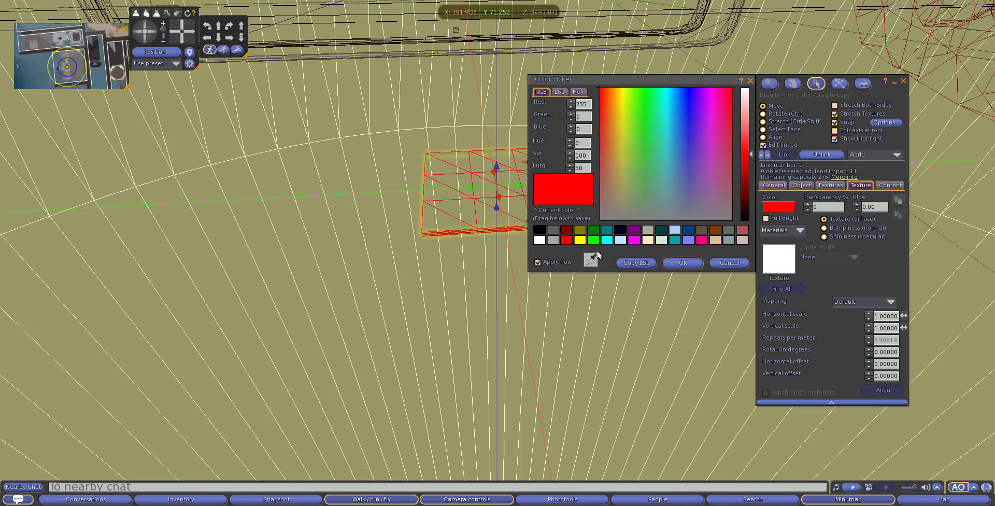
left_click(692, 263)
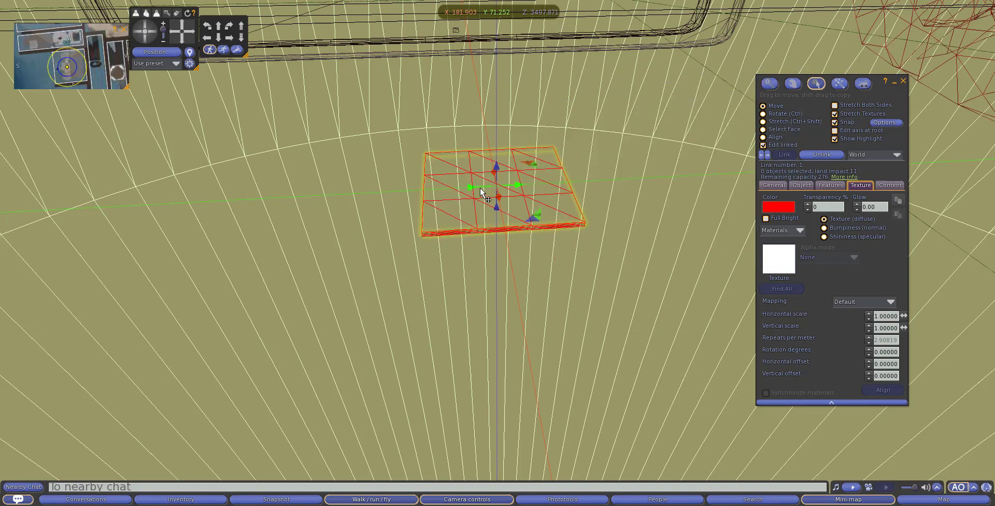
scroll(573, 207, "down", 5)
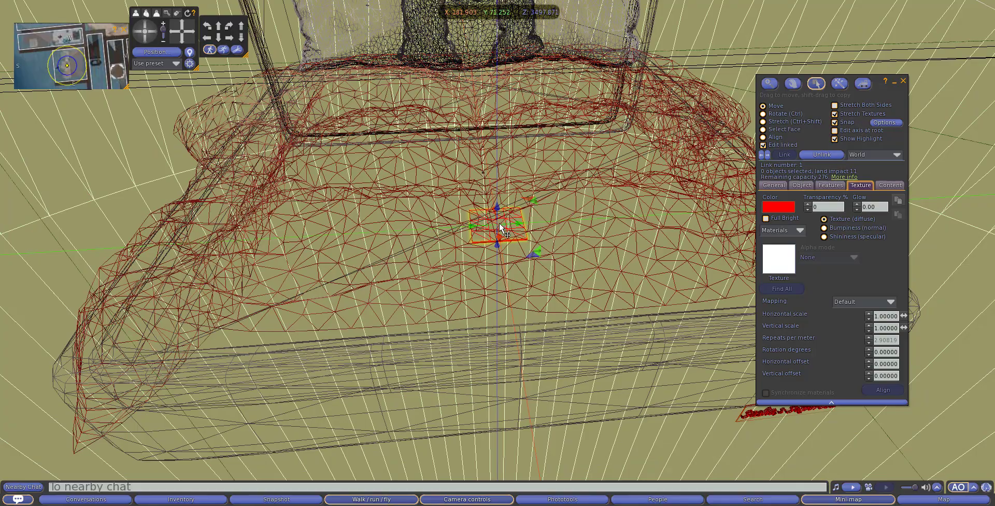
Raise the red prim along the Z axis to 3500.077, level with the headboard top
left_click_drag(497, 210, 497, 36)
left_click(180, 25)
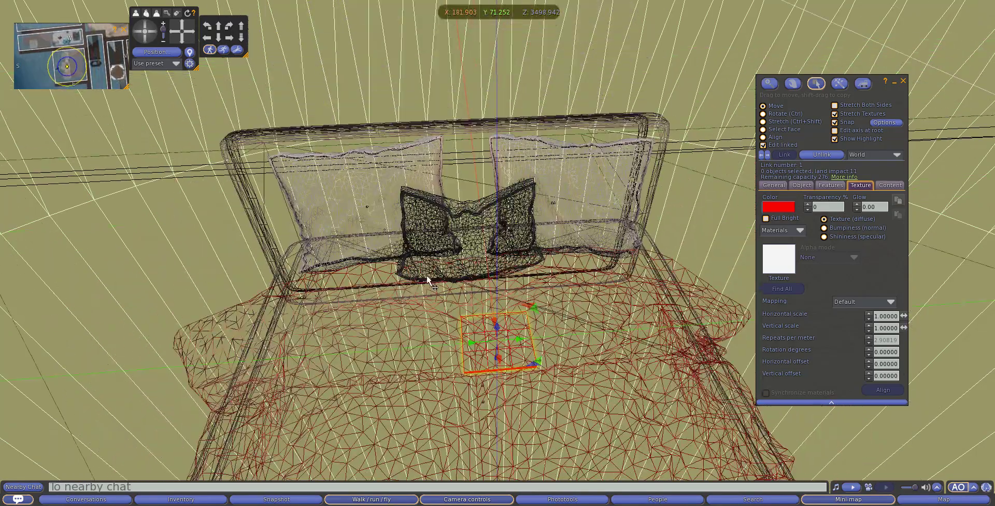
left_click_drag(498, 324, 496, 102)
scroll(576, 210, "down", 3)
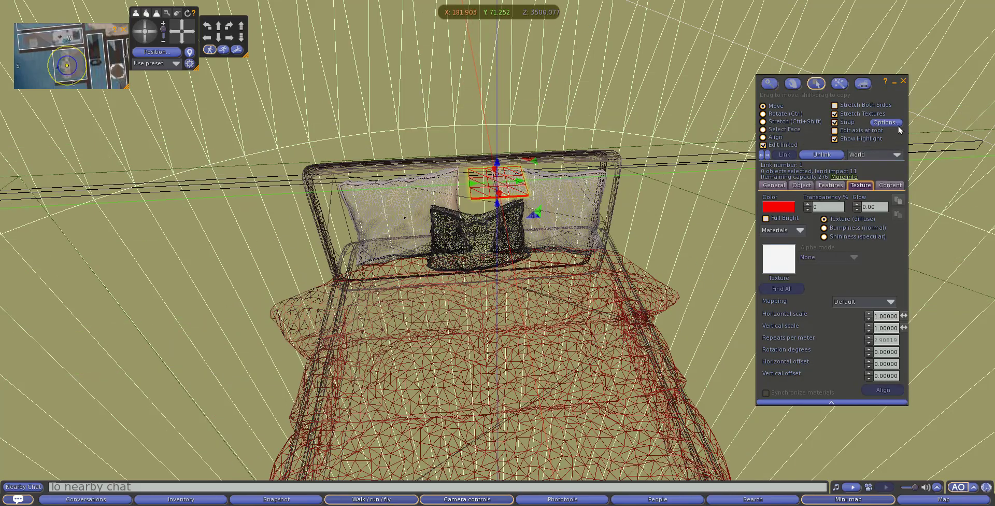
scroll(602, 306, "up", 3)
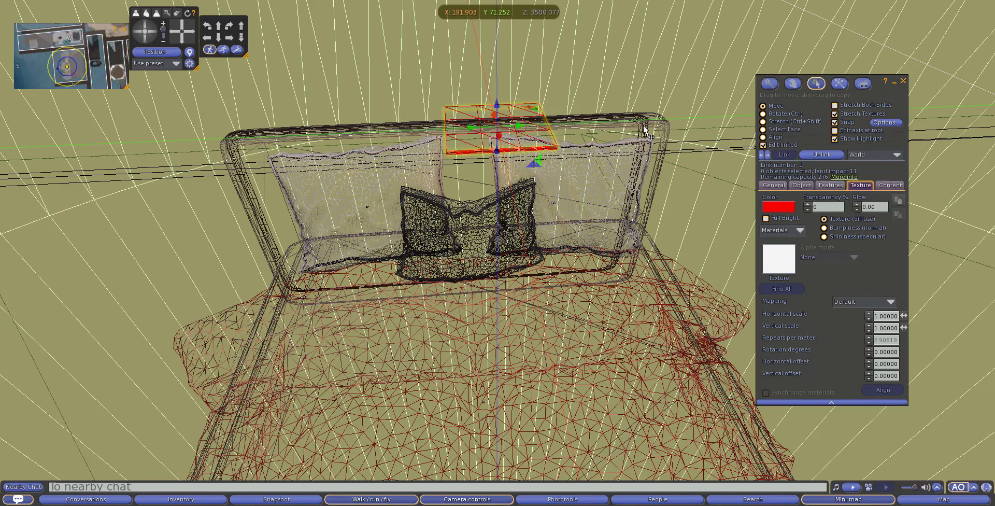
Unlink the red prim from the bed and dismiss the SitTarget warning
left_click(824, 155)
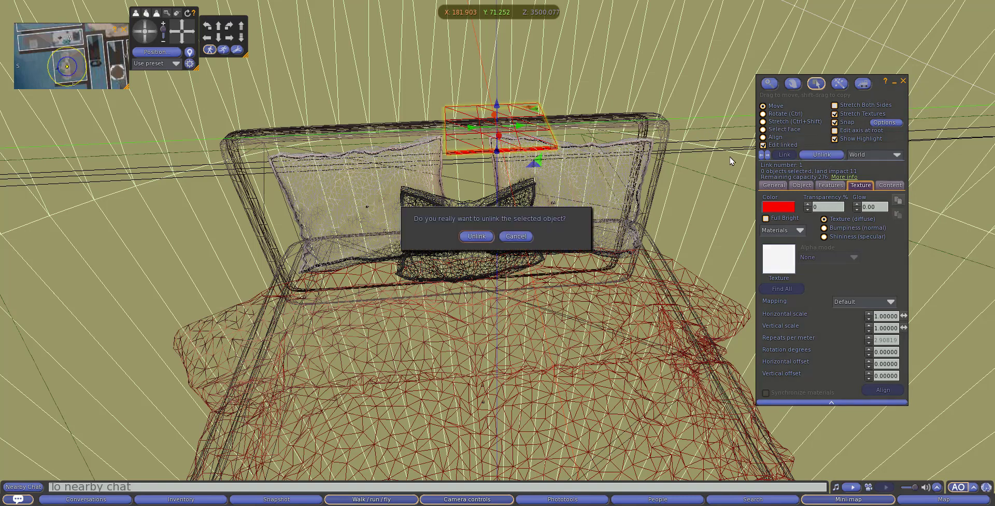
left_click(490, 236)
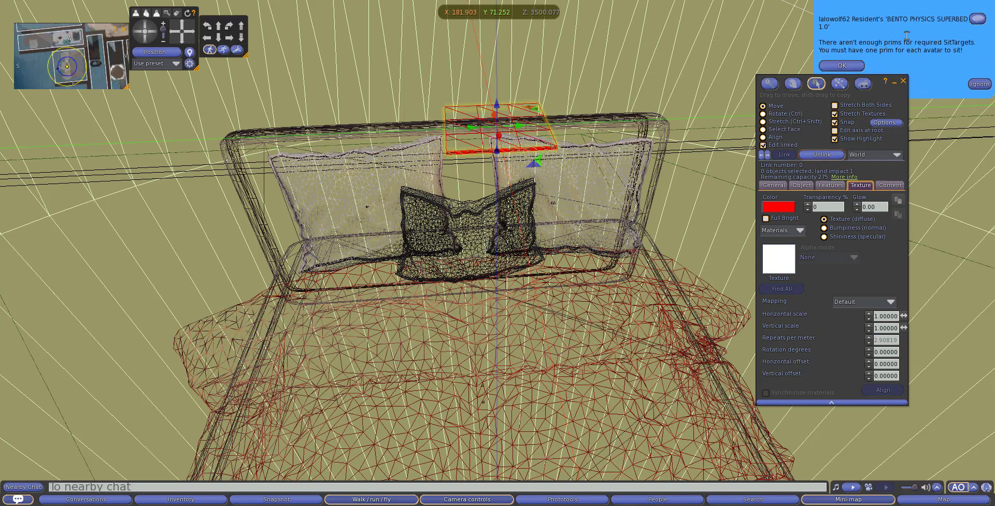
left_click(853, 65)
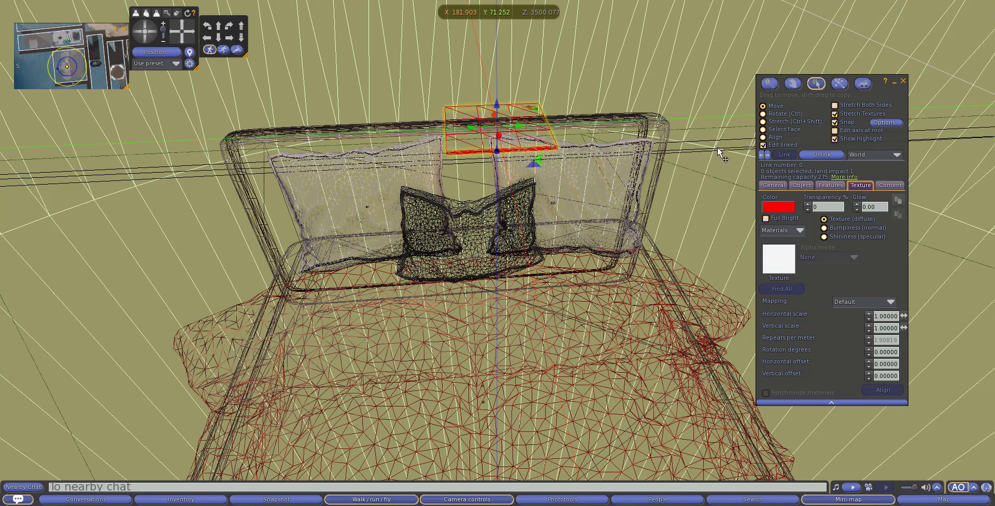
Turn wireframe off with Ctrl+Shift+R to restore normal textured rendering
key("ctrl")
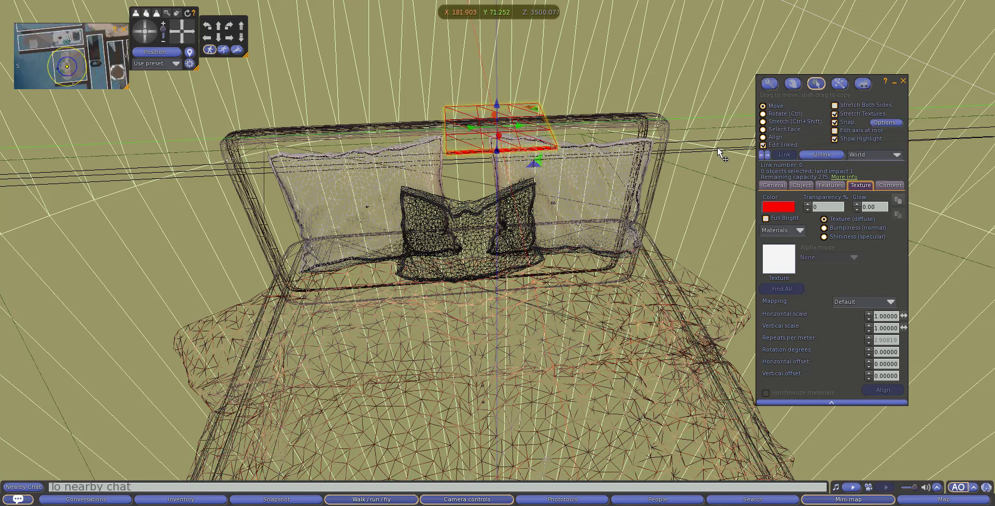
key("ctrl")
key("ctrl+shift")
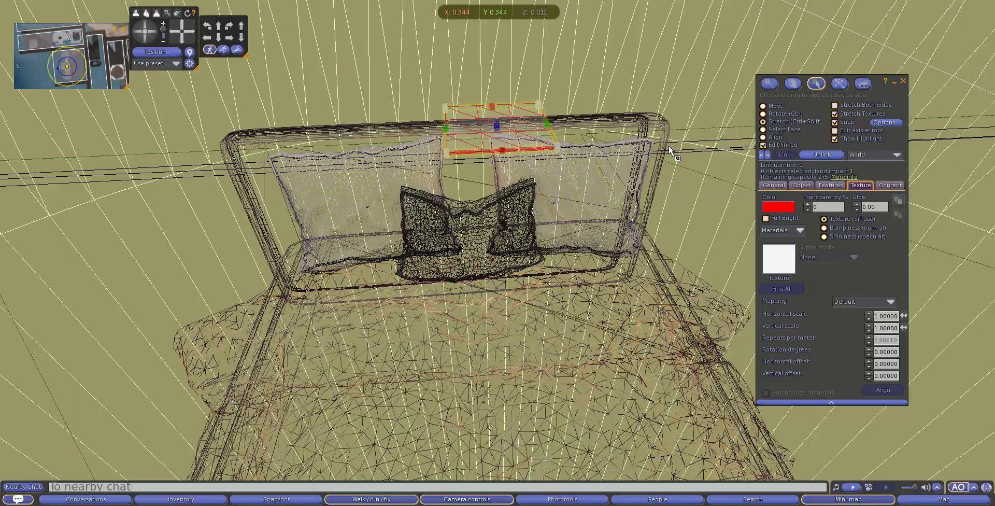
key("ctrl+shift+r")
Move the red prim left along the Y axis, off the bed, and close the editor
scroll(565, 215, "down", 3)
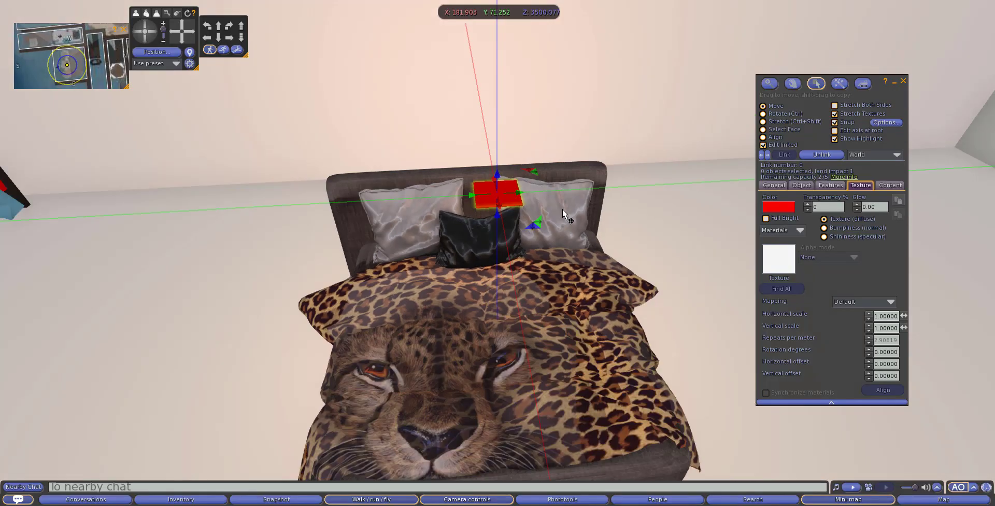
left_click_drag(520, 193, 163, 210)
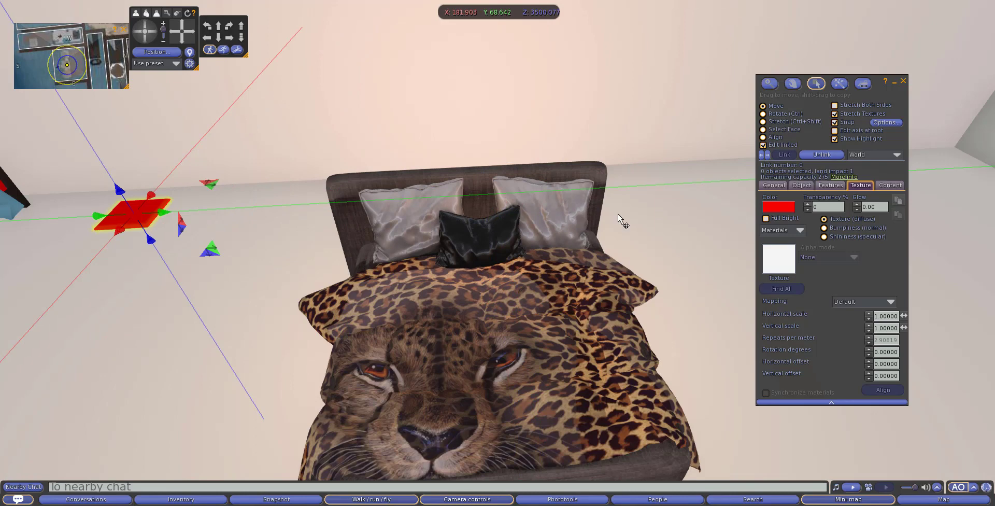
left_click(904, 81)
Delete the leopard bed via More > Delete in its context menu
right_click(544, 216)
left_click(547, 241)
left_click(569, 220)
scroll(539, 249, "down", 2)
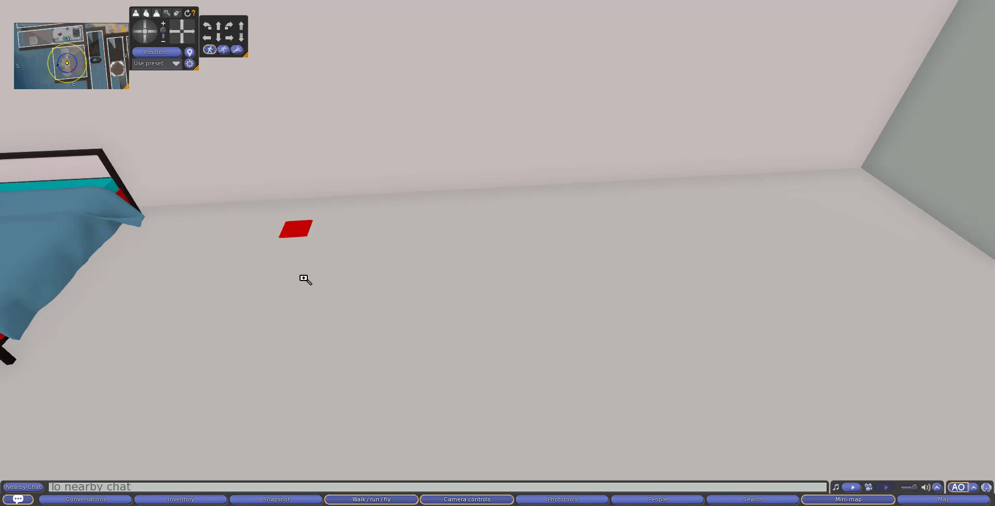
Focus the view on the red prim and open it for editing
left_click(306, 230, "alt")
scroll(496, 249, "up", 3)
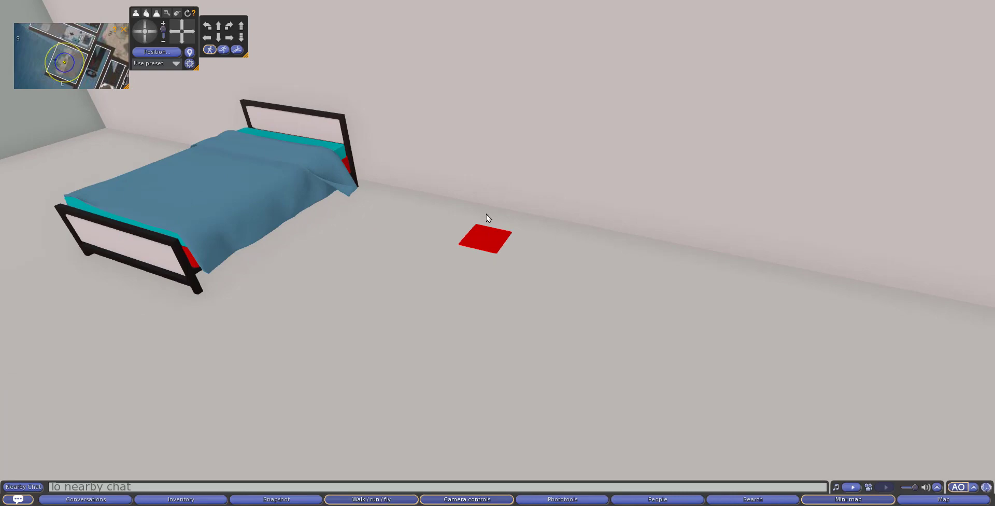
right_click(491, 246)
left_click(506, 260)
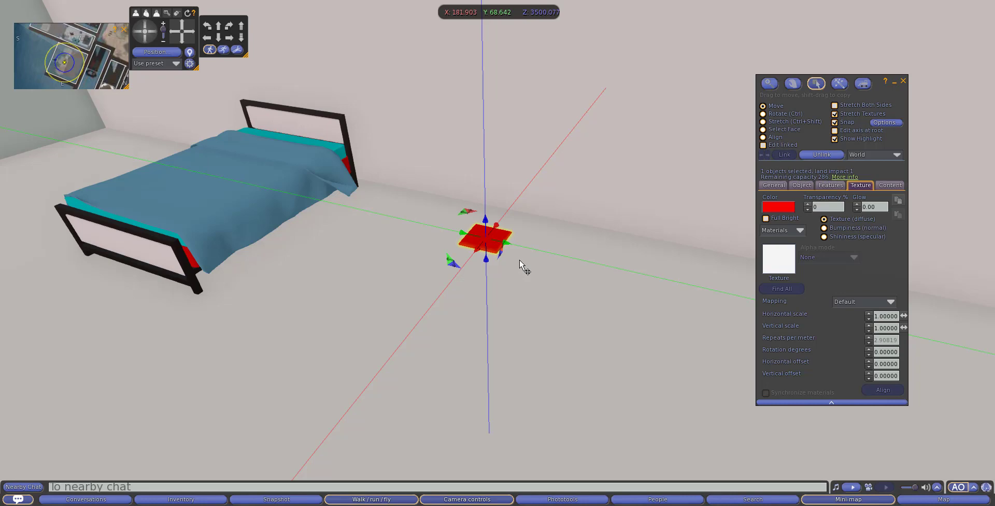
Lower the red prim onto the floor at Z 3498.936
left_click(599, 220)
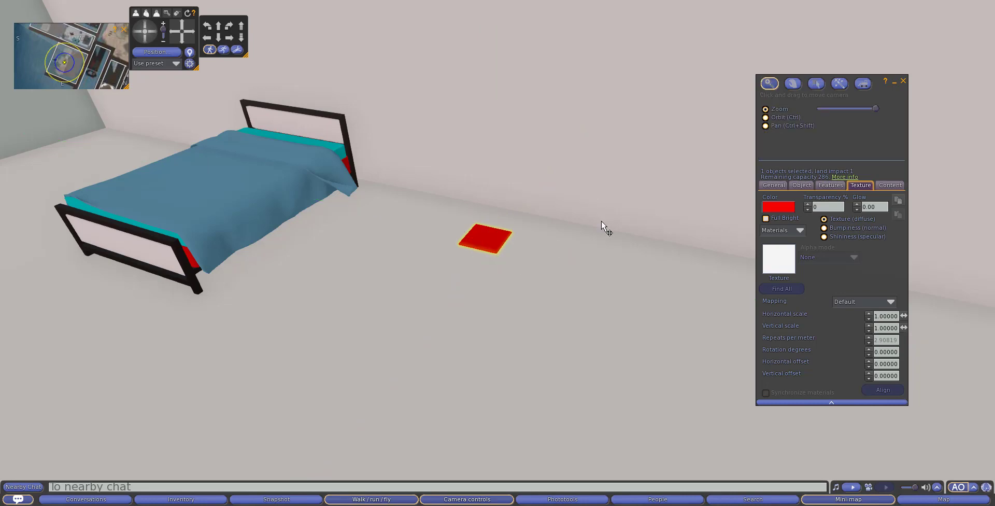
left_click(481, 249)
left_click_drag(487, 225, 484, 288)
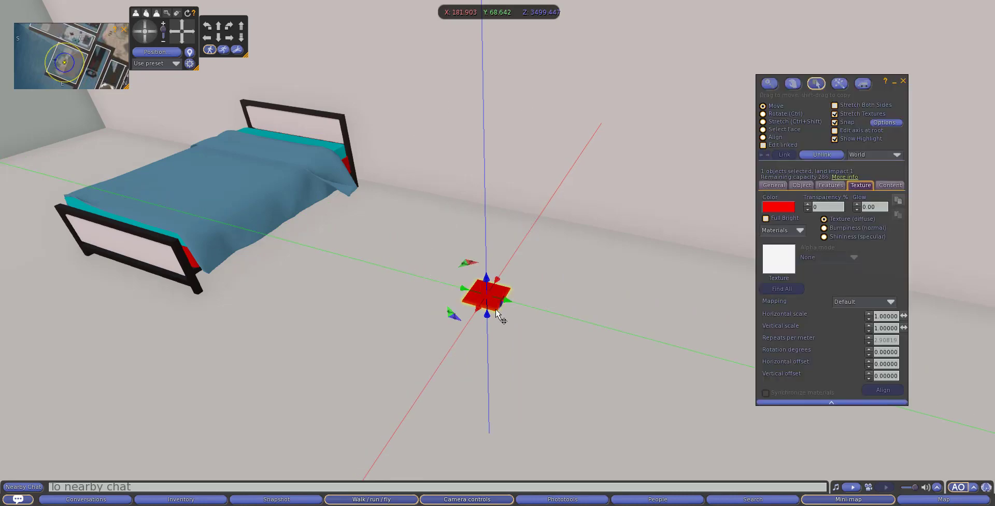
left_click_drag(512, 322, 495, 242)
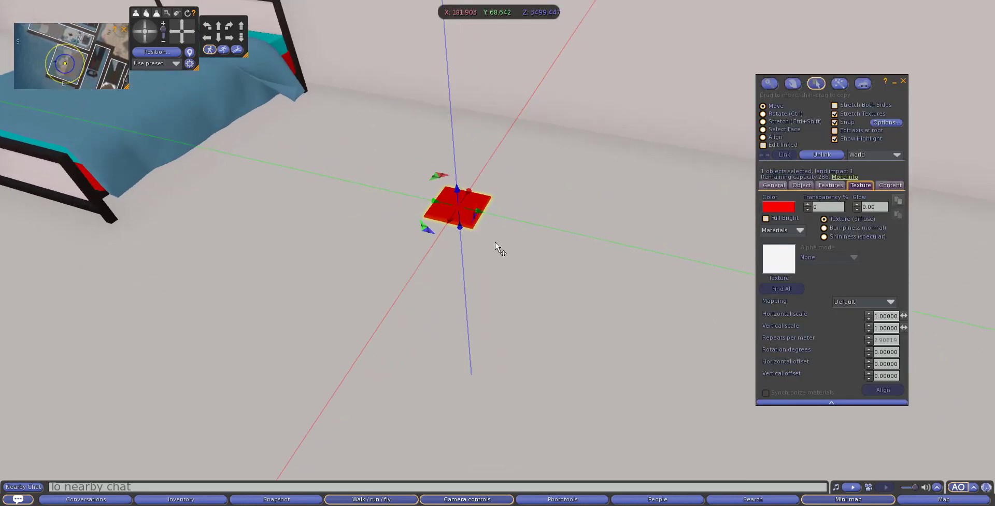
left_click(156, 31)
left_click_drag(328, 154, 346, 207)
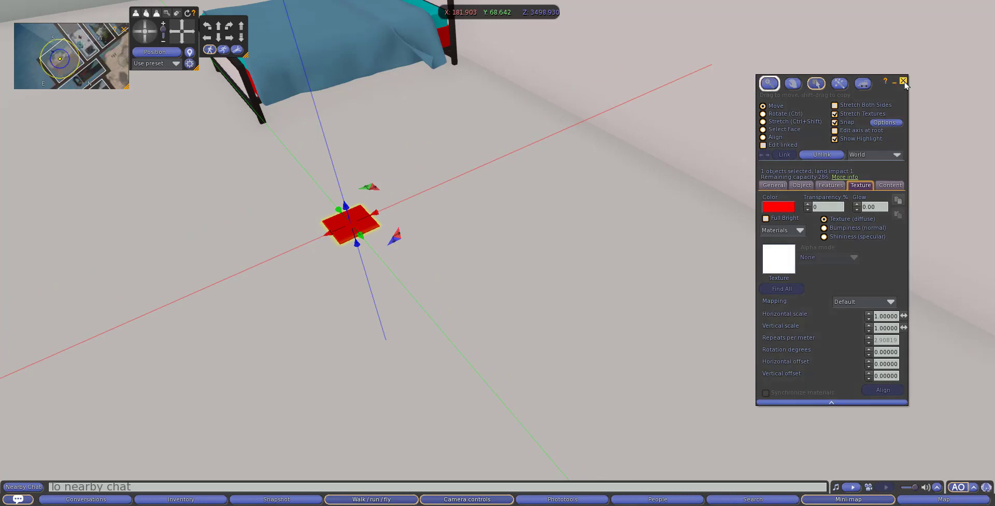
Close the editor and create a new cube on the floor, switching to the stretch tool
left_click(904, 81)
right_click(493, 289)
left_click(507, 280)
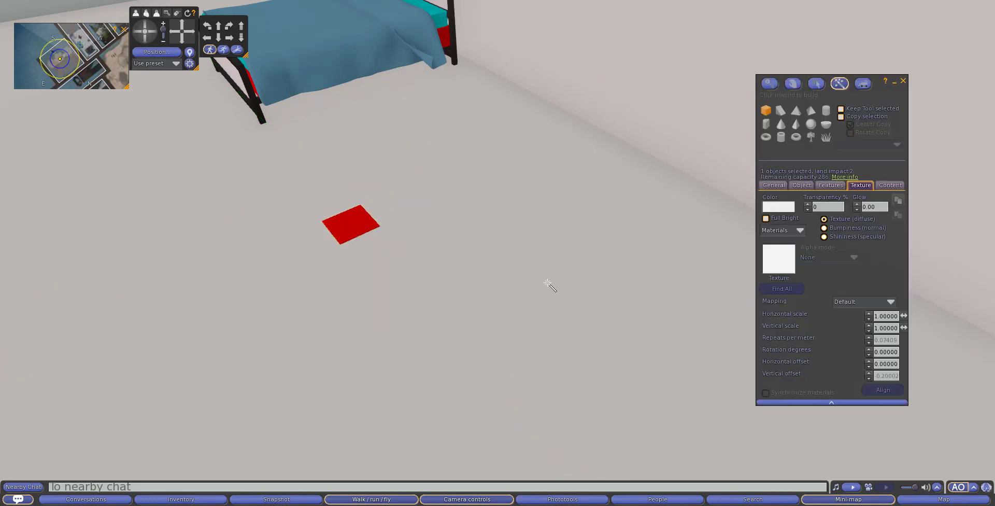
left_click(453, 266)
key("ctrl")
key("ctrl+shift")
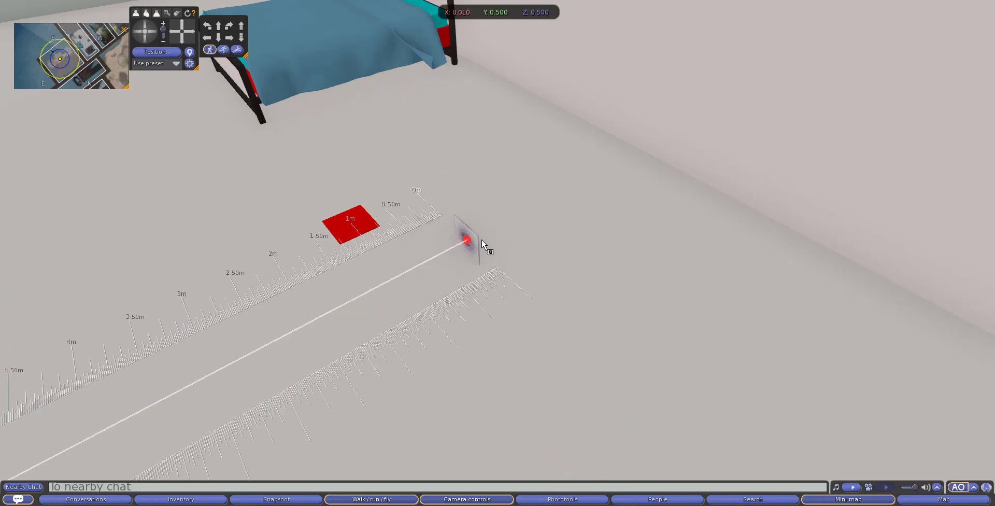